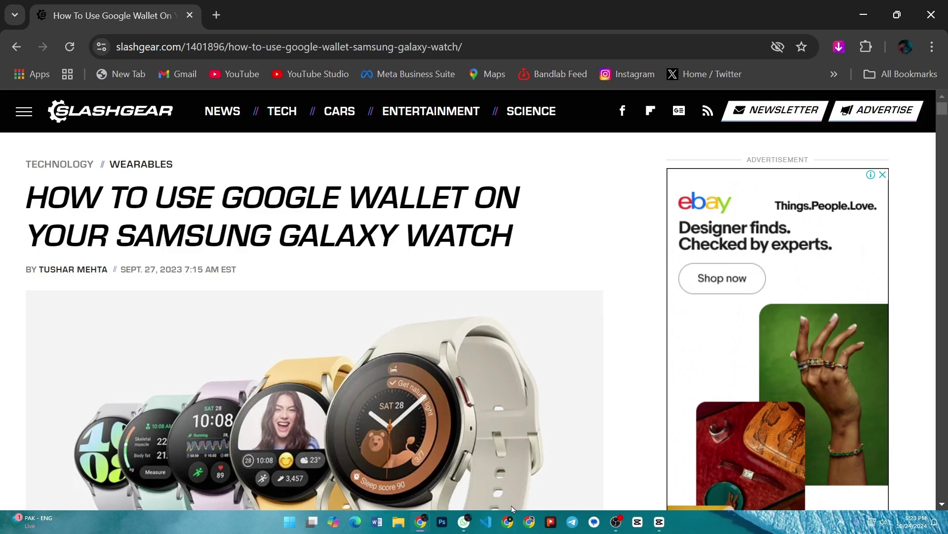
{"action": "scroll", "coordinate": [486, 408], "scroll_direction": "down", "scroll_amount": 3}
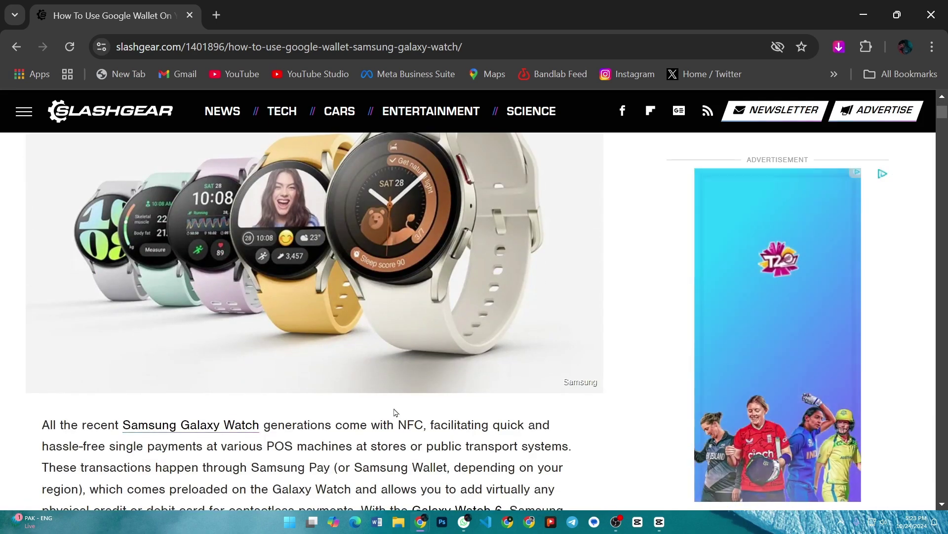
{"action": "scroll", "coordinate": [391, 412], "scroll_direction": "down", "scroll_amount": 1}
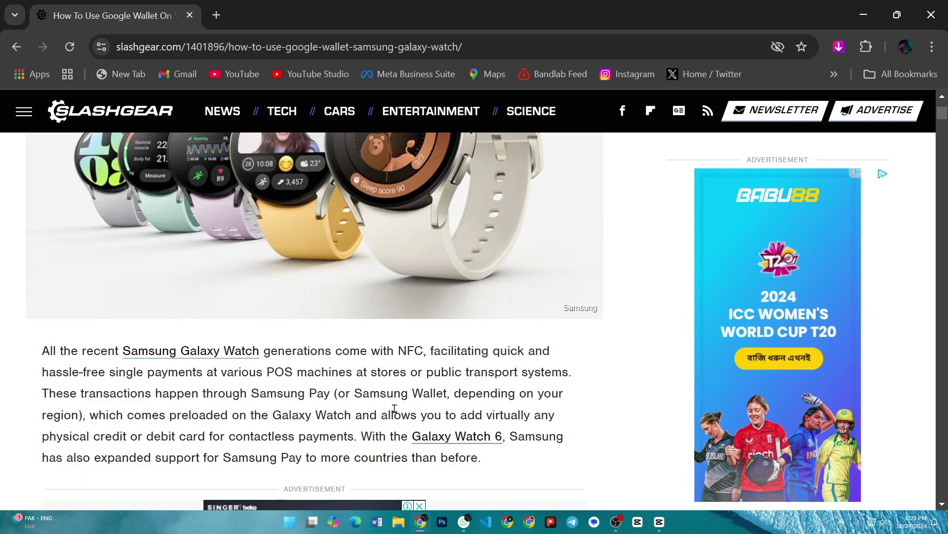
{"action": "scroll", "coordinate": [394, 409], "scroll_direction": "down", "scroll_amount": 3}
{"action": "scroll", "coordinate": [394, 409], "scroll_direction": "down", "scroll_amount": 3}
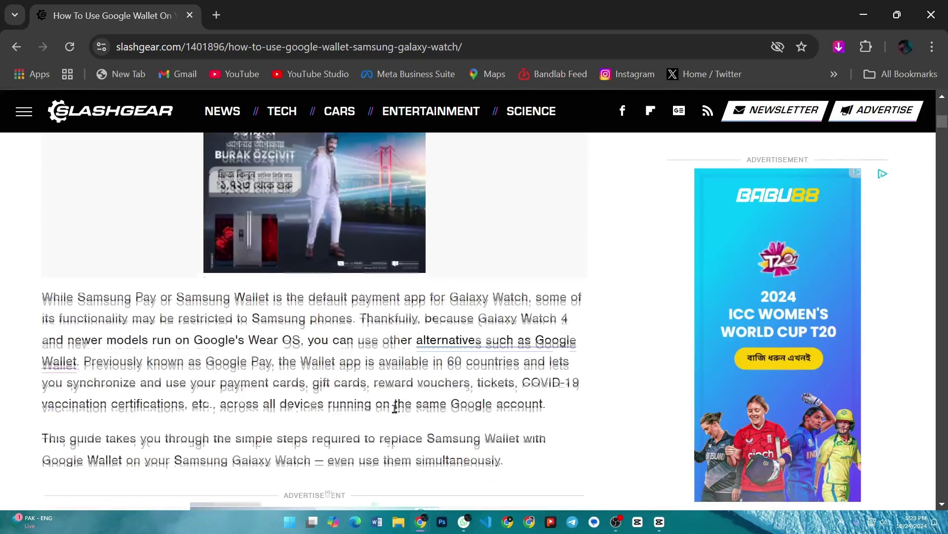
{"action": "scroll", "coordinate": [394, 410], "scroll_direction": "down", "scroll_amount": 4}
{"action": "scroll", "coordinate": [394, 409], "scroll_direction": "down", "scroll_amount": 2}
{"action": "scroll", "coordinate": [394, 409], "scroll_direction": "down", "scroll_amount": 3}
{"action": "scroll", "coordinate": [394, 409], "scroll_direction": "up", "scroll_amount": 1}
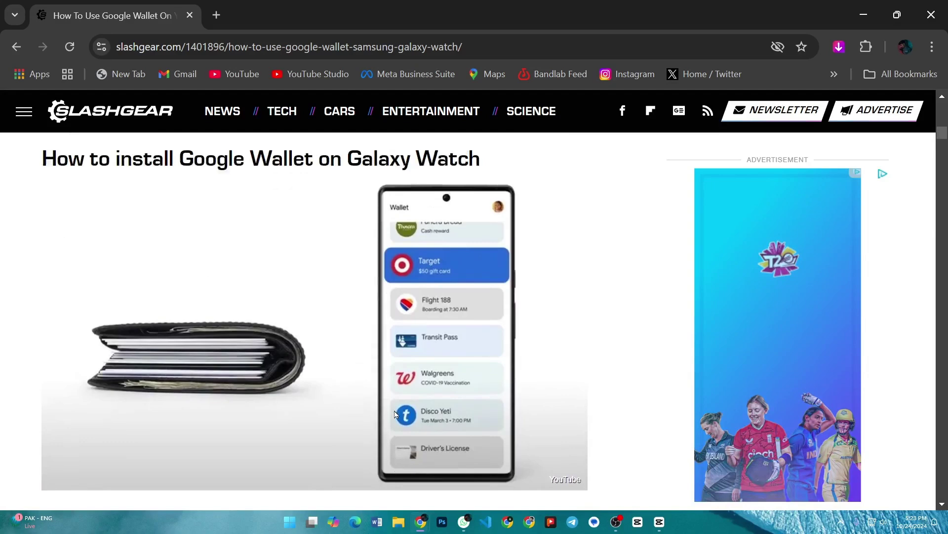
{"action": "scroll", "coordinate": [460, 420], "scroll_direction": "up", "scroll_amount": 1}
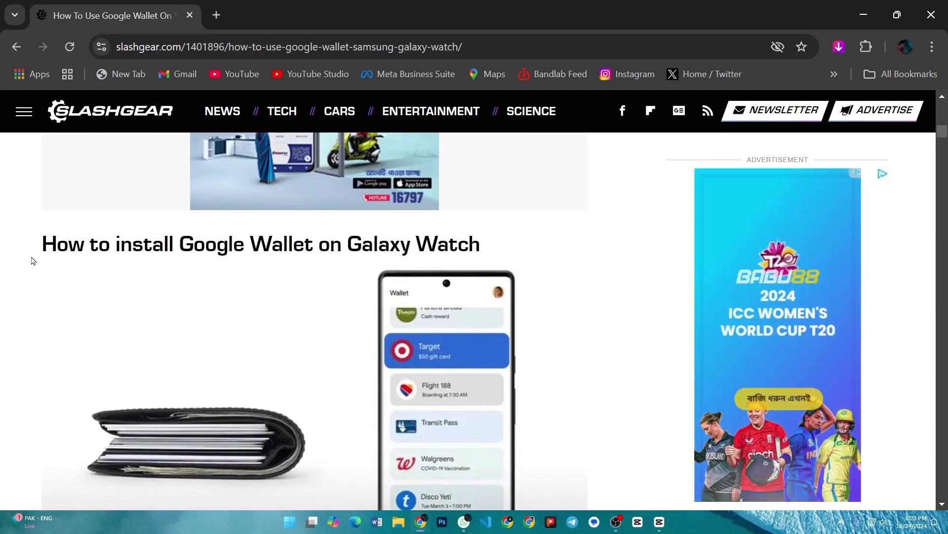
{"action": "left_click_drag", "start_coordinate": [31, 261], "coordinate": [303, 277]}
{"action": "scroll", "coordinate": [303, 277], "scroll_direction": "down", "scroll_amount": 5}
{"action": "scroll", "coordinate": [301, 280], "scroll_direction": "up", "scroll_amount": 1}
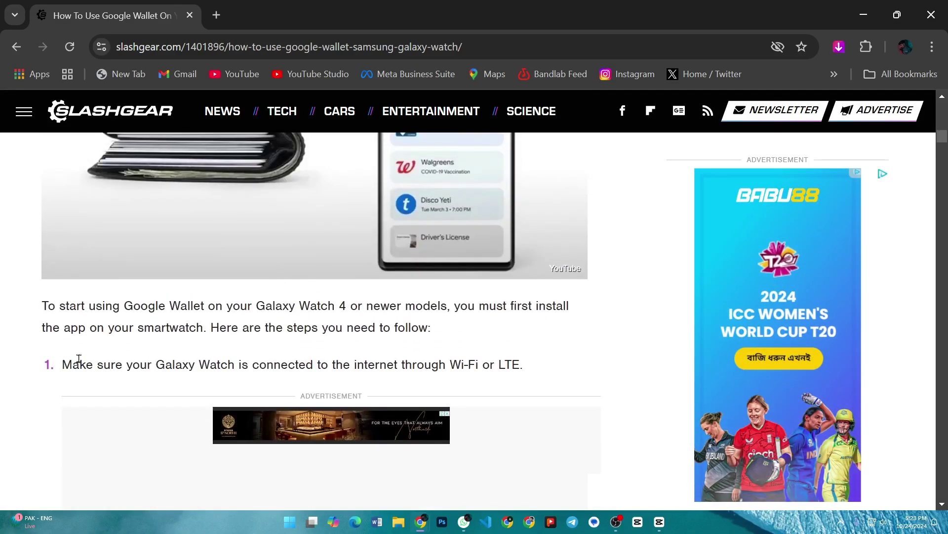
{"action": "left_click_drag", "start_coordinate": [62, 364], "coordinate": [525, 369]}
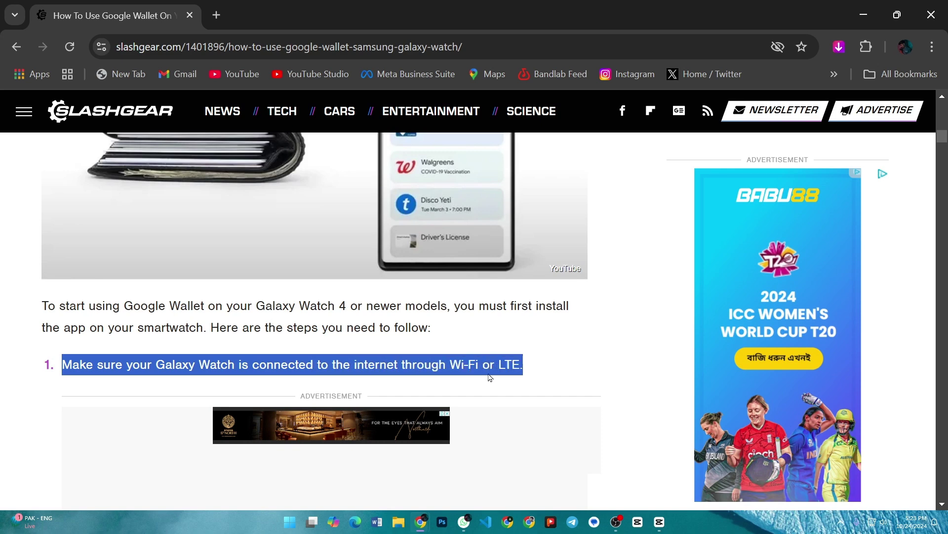
{"action": "scroll", "coordinate": [365, 371], "scroll_direction": "down", "scroll_amount": 1}
{"action": "scroll", "coordinate": [365, 371], "scroll_direction": "down", "scroll_amount": 2}
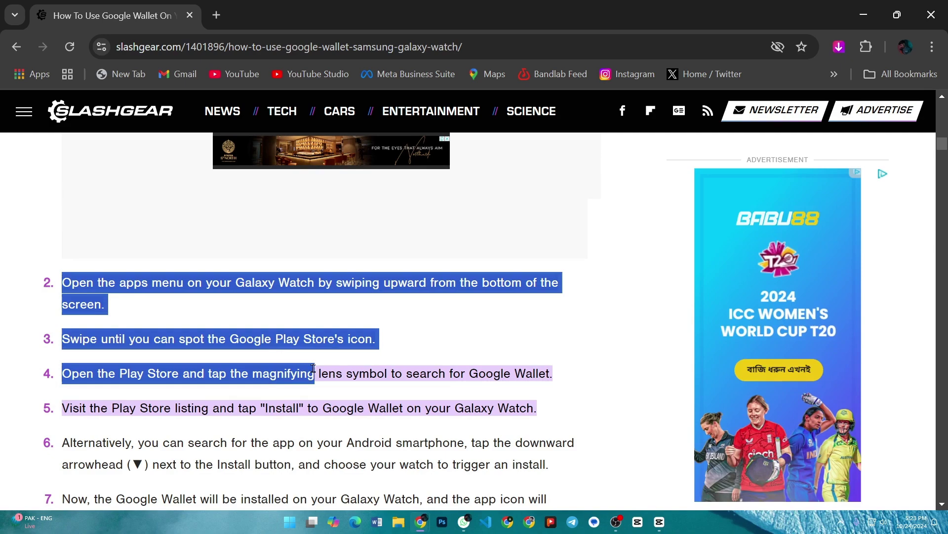
{"action": "left_click_drag", "start_coordinate": [73, 287], "coordinate": [326, 407]}
{"action": "scroll", "coordinate": [339, 404], "scroll_direction": "down", "scroll_amount": 1}
{"action": "scroll", "coordinate": [339, 403], "scroll_direction": "down", "scroll_amount": 2}
{"action": "scroll", "coordinate": [339, 403], "scroll_direction": "down", "scroll_amount": 2}
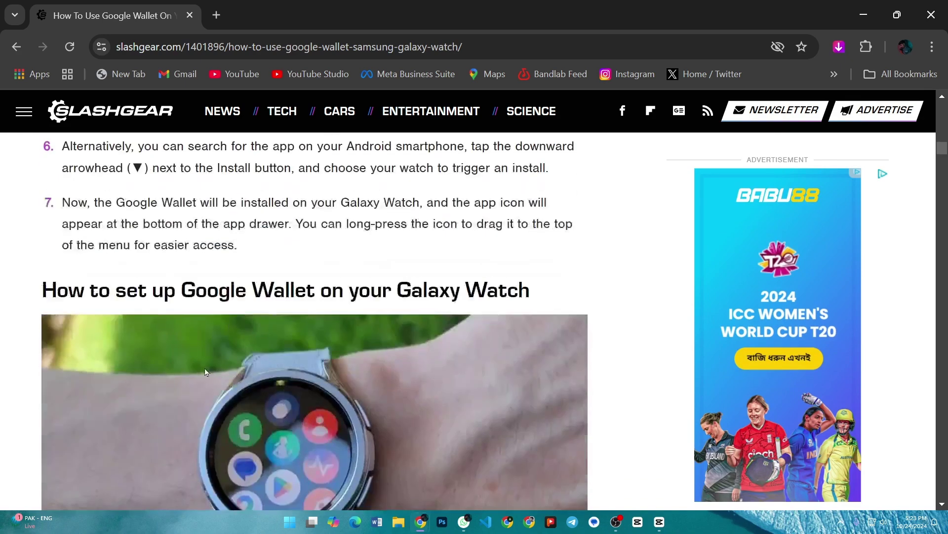
{"action": "scroll", "coordinate": [223, 378], "scroll_direction": "down", "scroll_amount": 2}
{"action": "scroll", "coordinate": [195, 358], "scroll_direction": "down", "scroll_amount": 3}
{"action": "scroll", "coordinate": [196, 359], "scroll_direction": "down", "scroll_amount": 3}
{"action": "scroll", "coordinate": [196, 359], "scroll_direction": "up", "scroll_amount": 3}
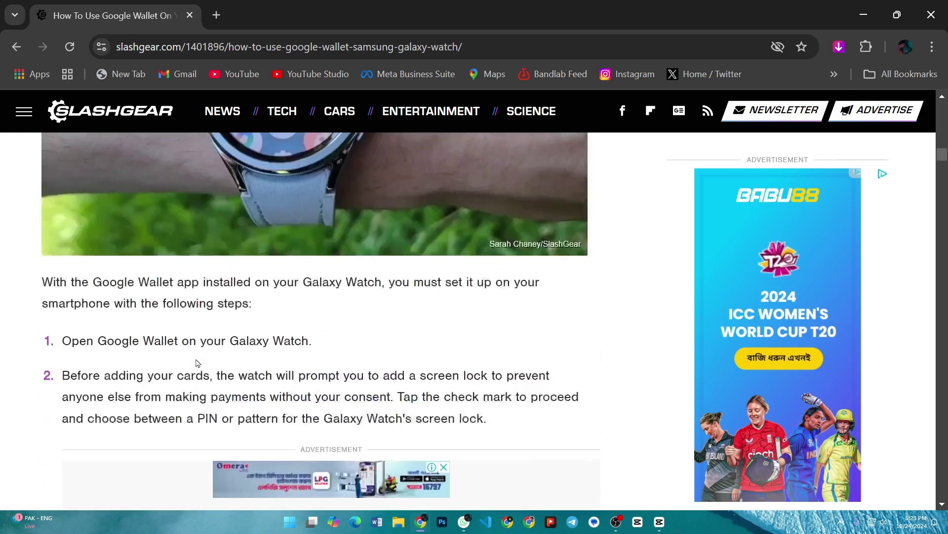
{"action": "scroll", "coordinate": [195, 359], "scroll_direction": "up", "scroll_amount": 5}
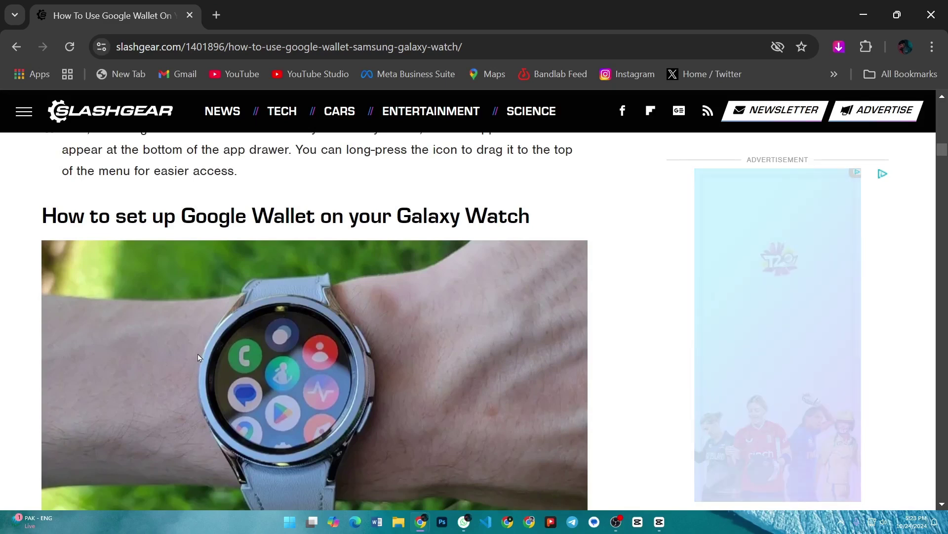
{"action": "scroll", "coordinate": [209, 353], "scroll_direction": "down", "scroll_amount": 1}
{"action": "scroll", "coordinate": [208, 348], "scroll_direction": "down", "scroll_amount": 1}
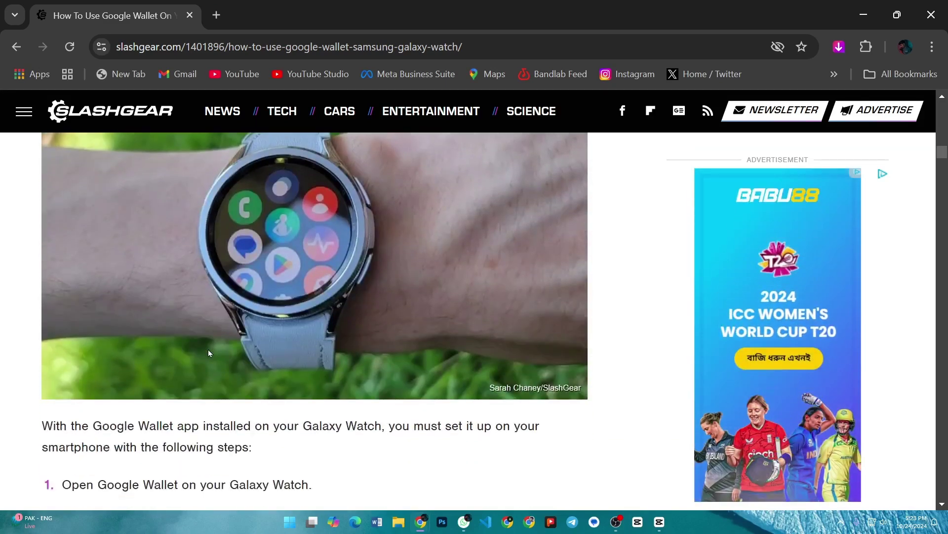
{"action": "scroll", "coordinate": [209, 349], "scroll_direction": "down", "scroll_amount": 1}
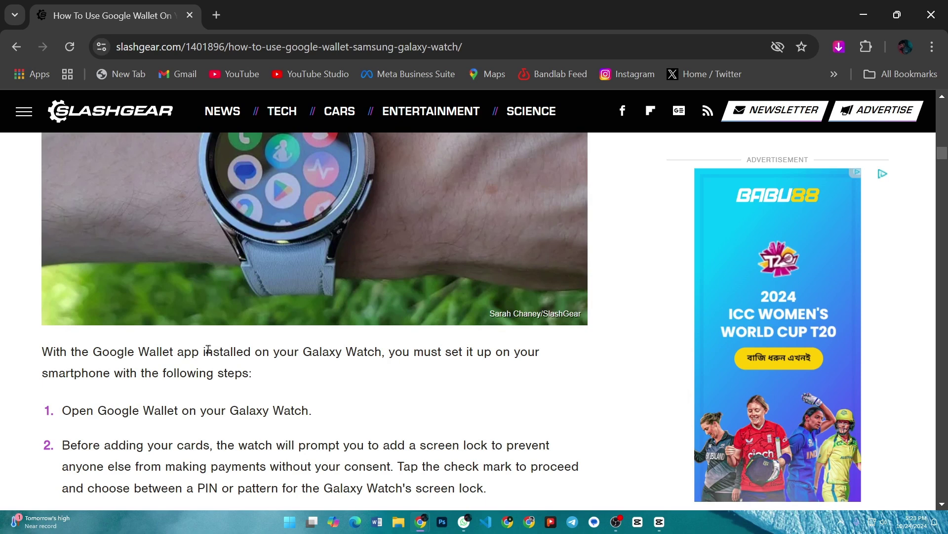
{"action": "scroll", "coordinate": [208, 350], "scroll_direction": "down", "scroll_amount": 1}
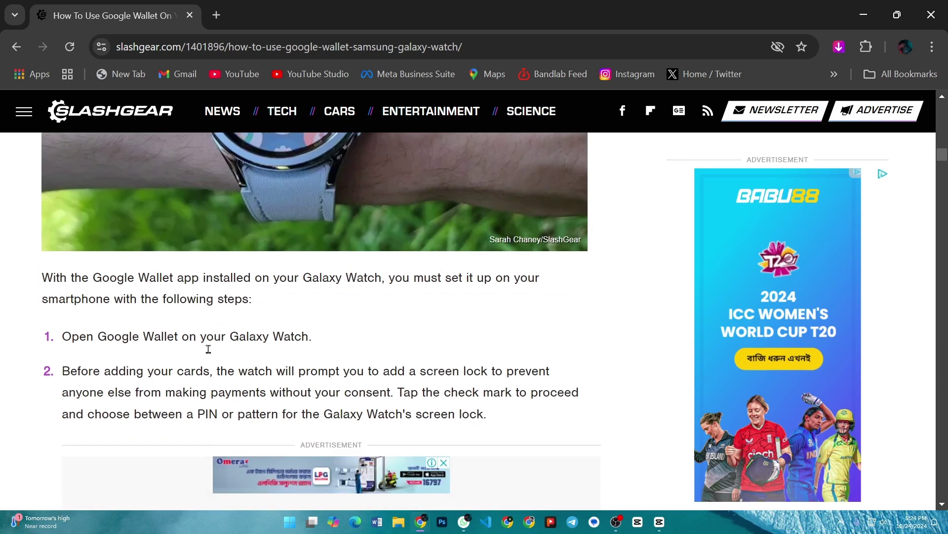
{"action": "scroll", "coordinate": [209, 350], "scroll_direction": "down", "scroll_amount": 1}
{"action": "scroll", "coordinate": [209, 354], "scroll_direction": "down", "scroll_amount": 1}
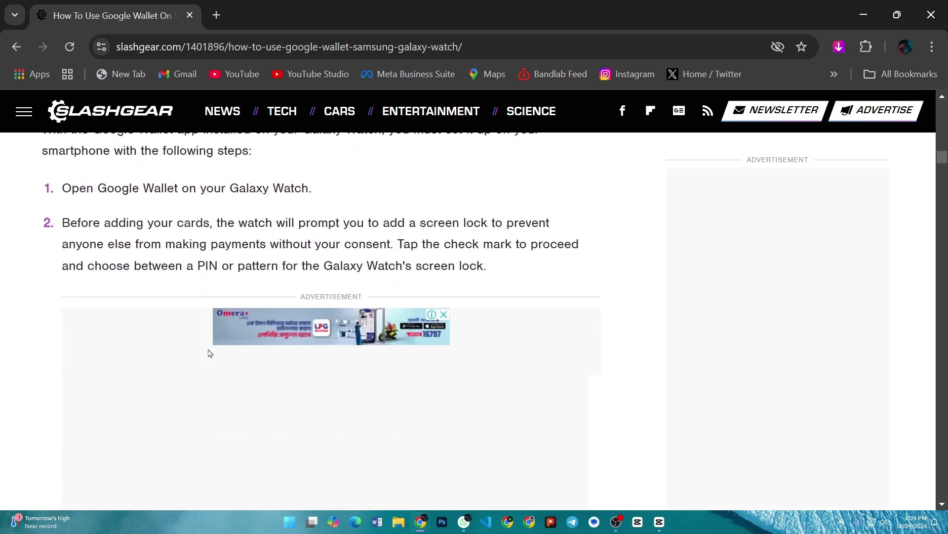
{"action": "scroll", "coordinate": [209, 353], "scroll_direction": "down", "scroll_amount": 1}
{"action": "scroll", "coordinate": [208, 353], "scroll_direction": "down", "scroll_amount": 1}
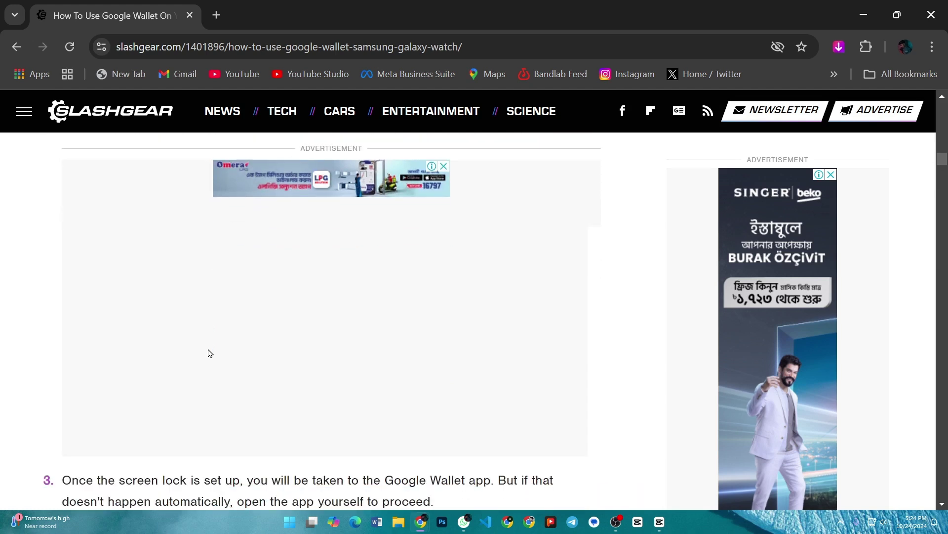
{"action": "scroll", "coordinate": [209, 353], "scroll_direction": "up", "scroll_amount": 2}
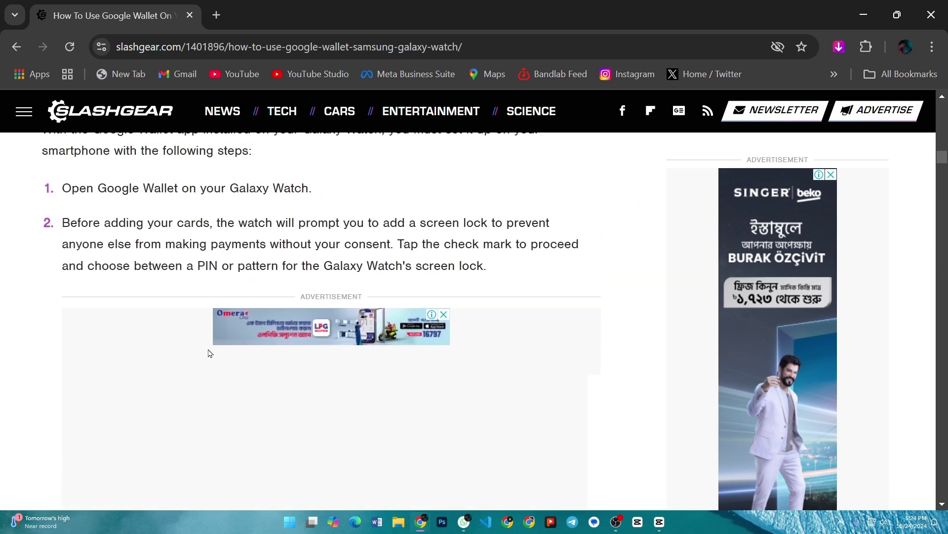
{"action": "scroll", "coordinate": [208, 353], "scroll_direction": "up", "scroll_amount": 1}
{"action": "scroll", "coordinate": [208, 353], "scroll_direction": "up", "scroll_amount": 1}
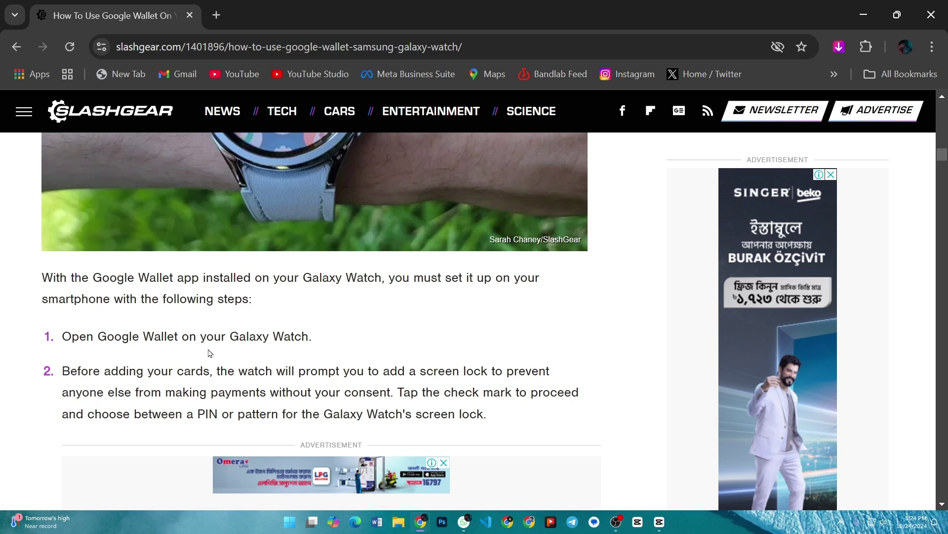
{"action": "scroll", "coordinate": [209, 353], "scroll_direction": "up", "scroll_amount": 1}
{"action": "scroll", "coordinate": [208, 353], "scroll_direction": "up", "scroll_amount": 1}
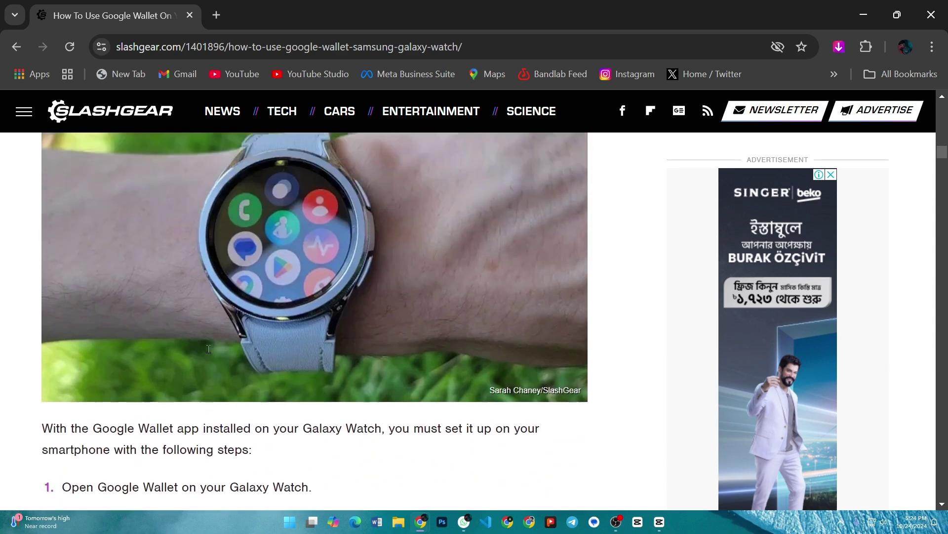
{"action": "scroll", "coordinate": [208, 354], "scroll_direction": "up", "scroll_amount": 2}
{"action": "scroll", "coordinate": [208, 349], "scroll_direction": "down", "scroll_amount": 2}
{"action": "scroll", "coordinate": [191, 356], "scroll_direction": "down", "scroll_amount": 2}
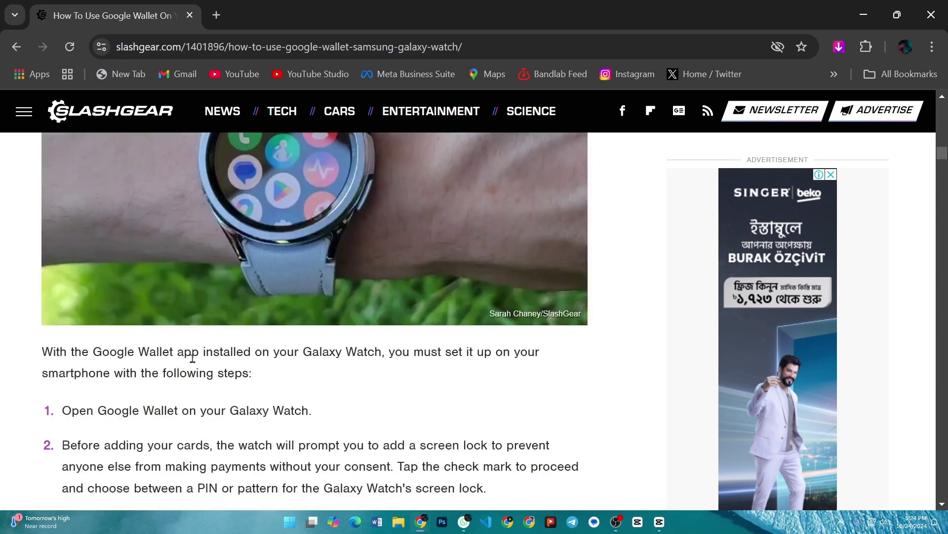